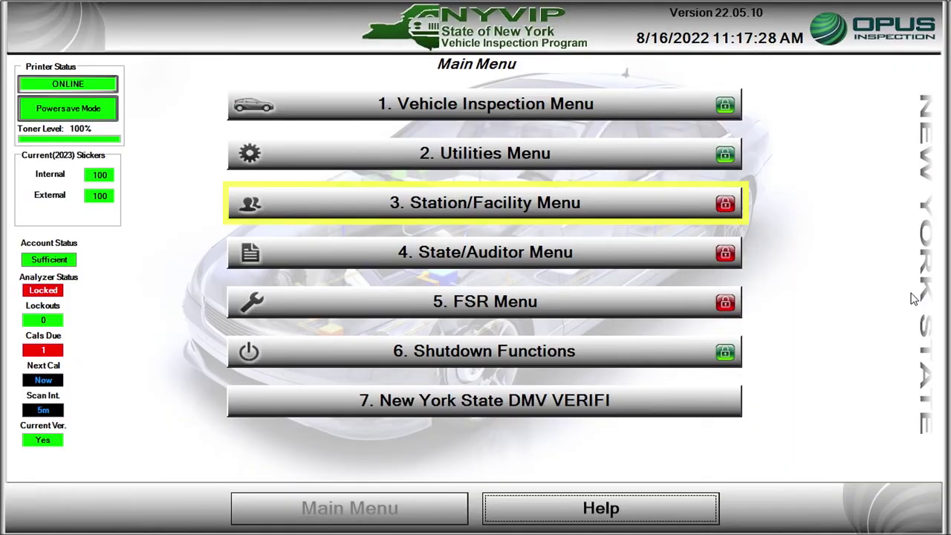
Access the Station/Facility functions by authenticating with the first listed user ID and its account password
click(488, 213)
click(488, 213)
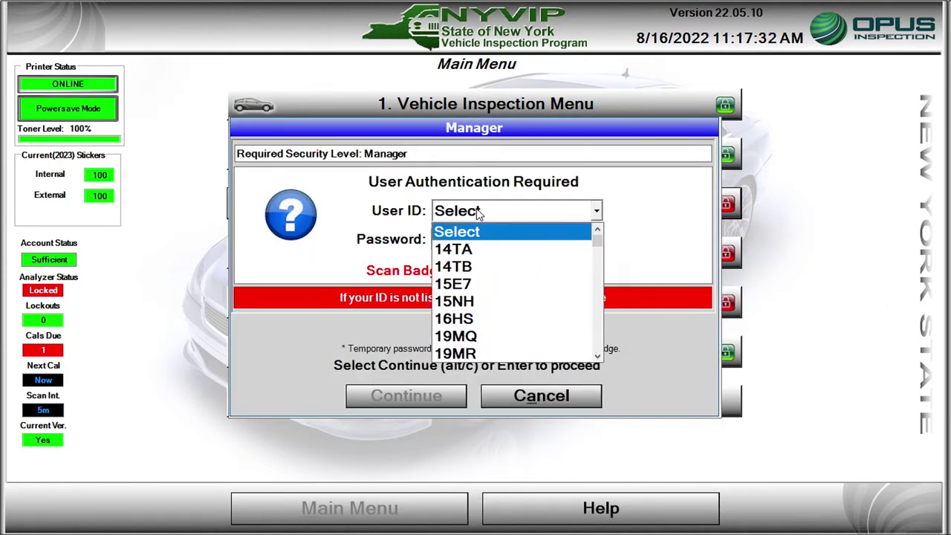
click(461, 246)
click(461, 244)
text(****)
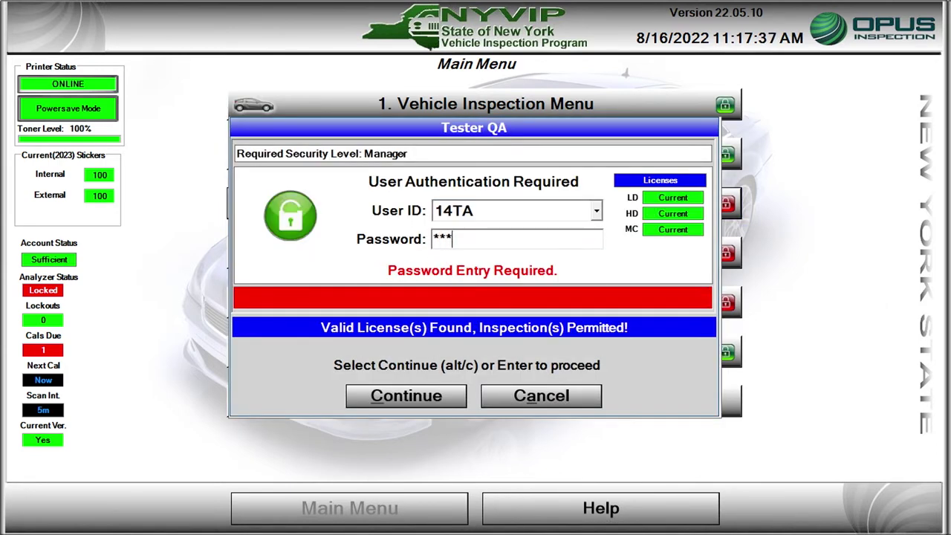
text(*)
key(Return)
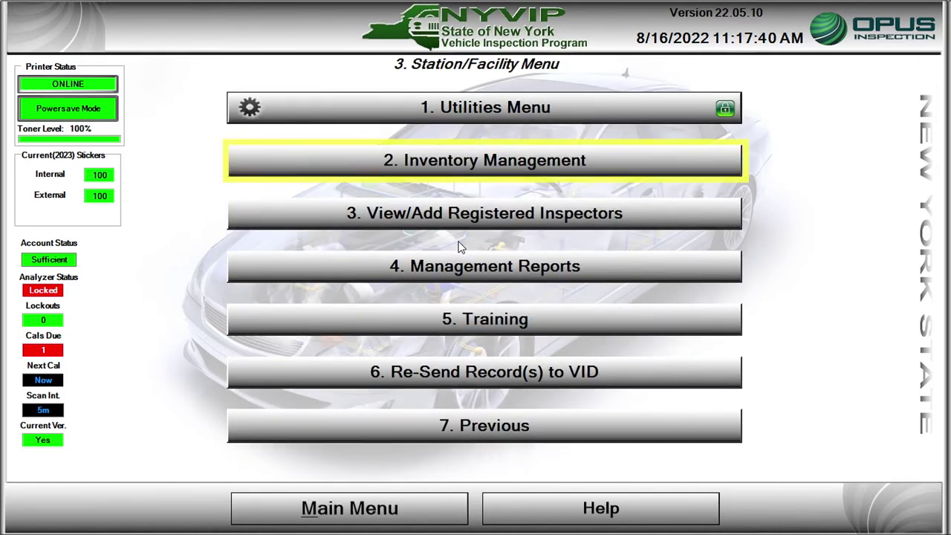
Open the Add/Remove Sticker Inventory form and set the sticker type to External and the status to Damaged
click(471, 170)
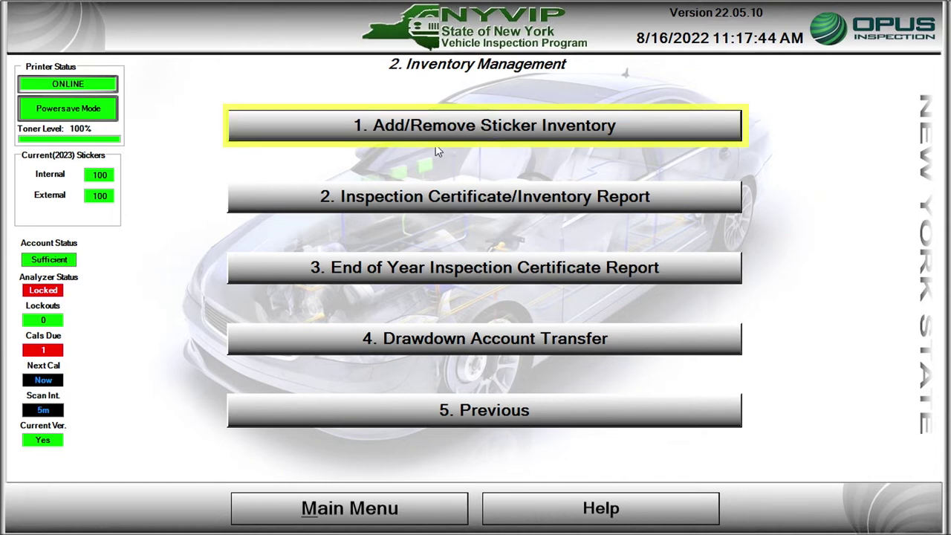
click(448, 127)
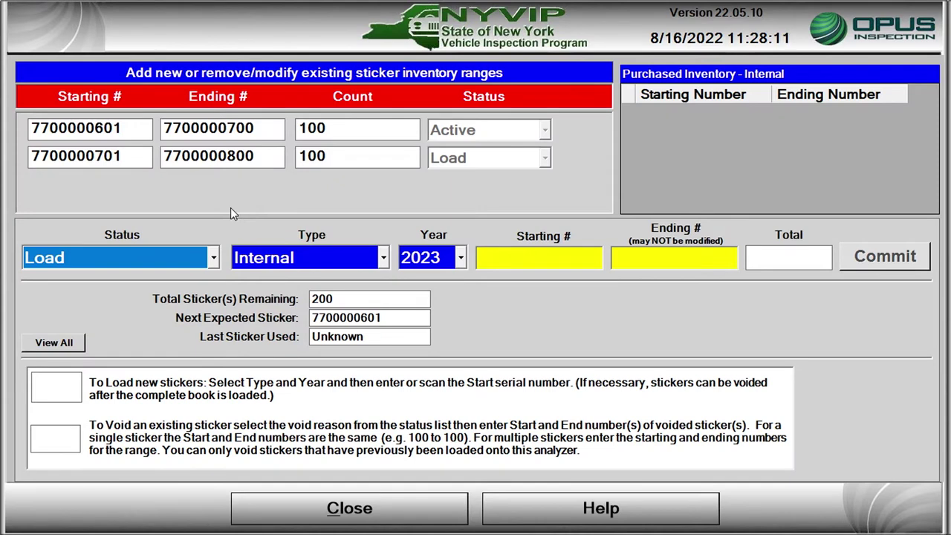
click(378, 258)
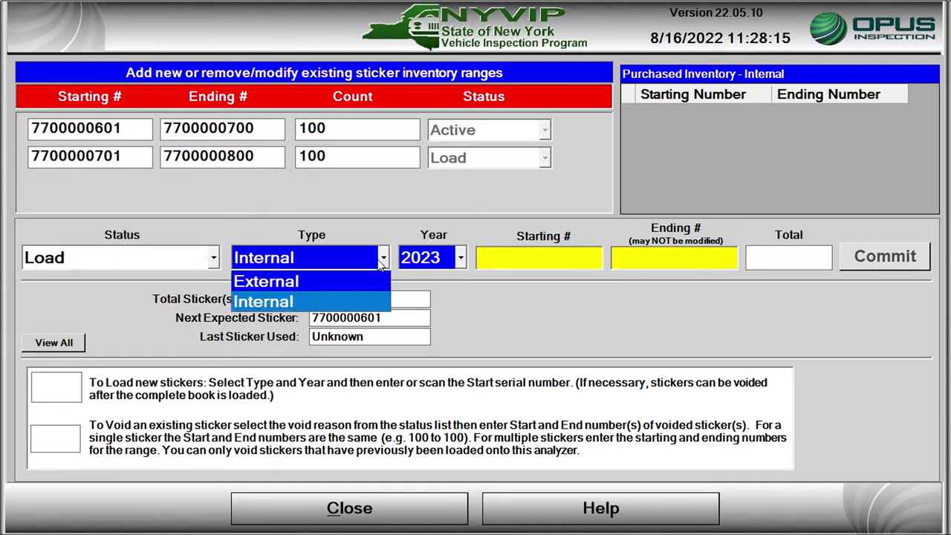
click(376, 280)
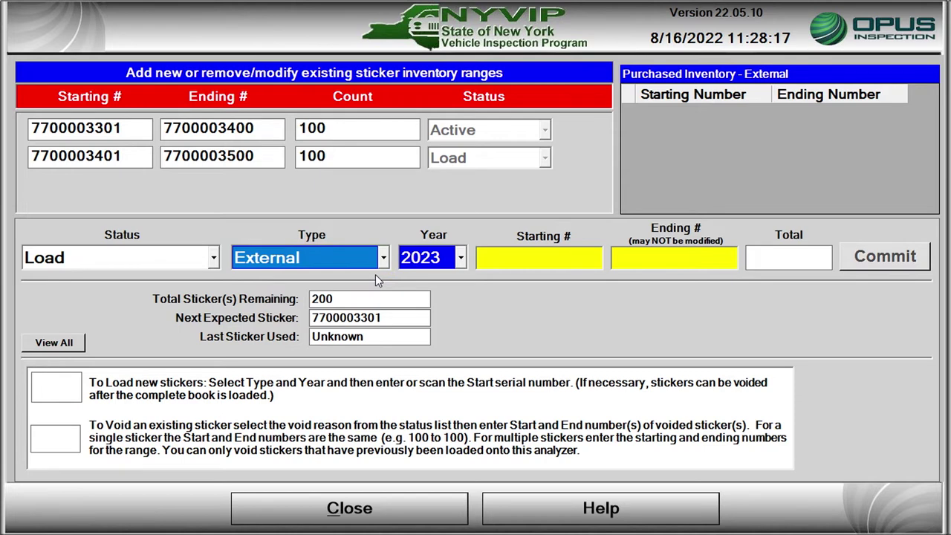
click(211, 257)
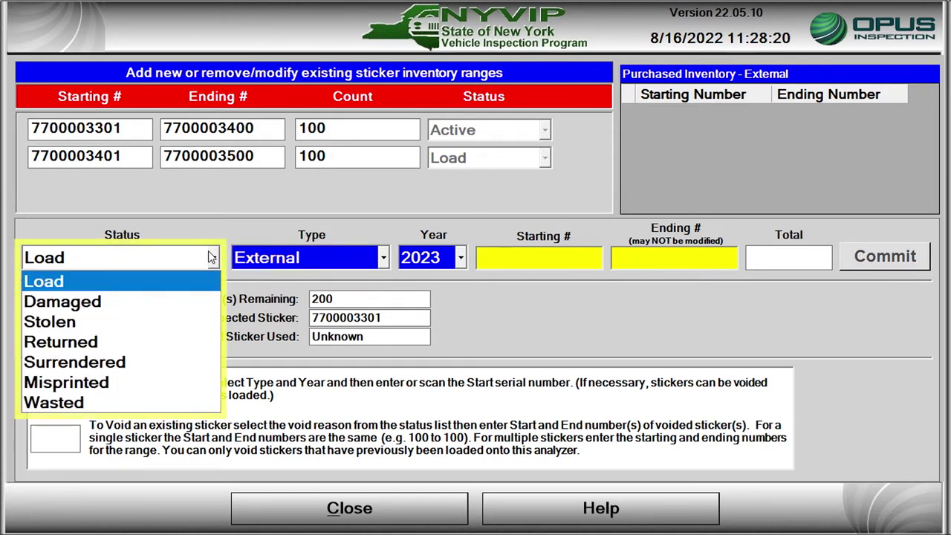
click(204, 295)
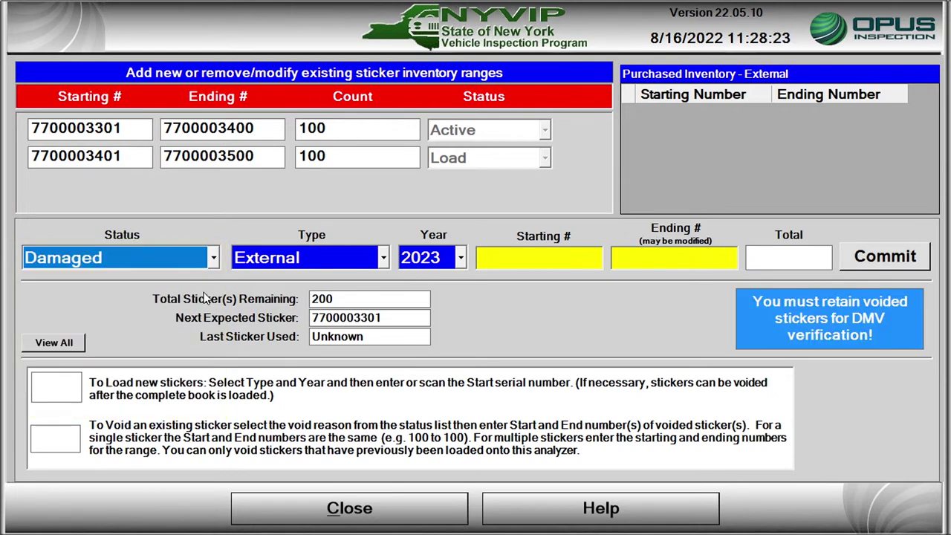
click(505, 254)
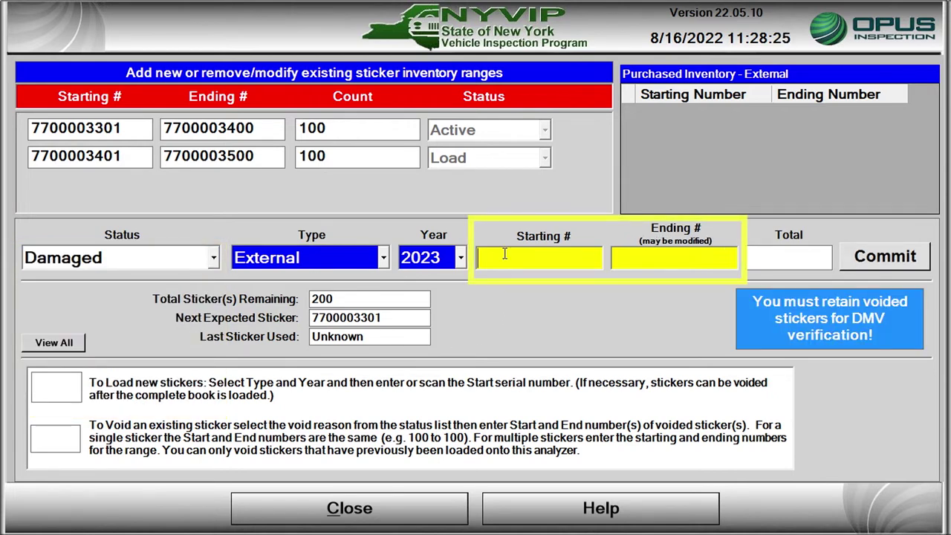
text(77)
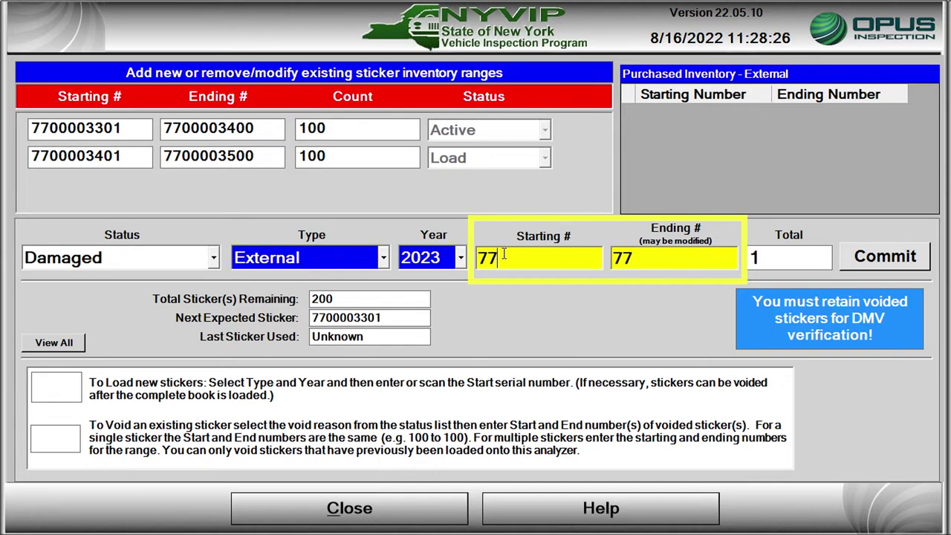
text(00003301)
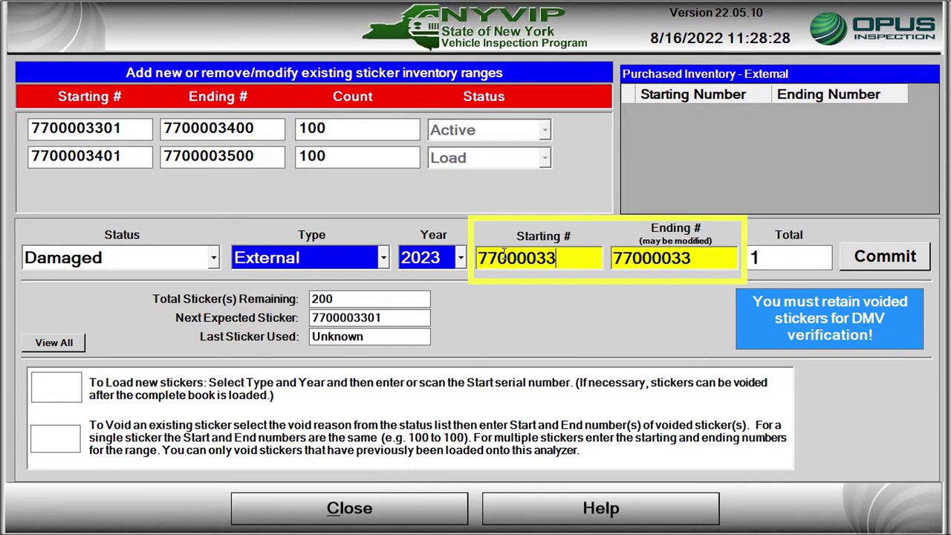
click(708, 256)
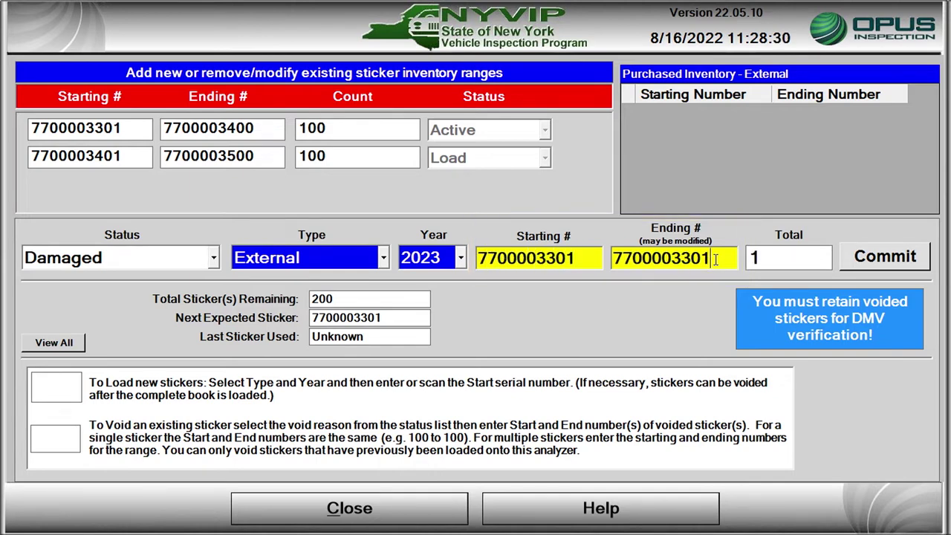
key(BackSpace)
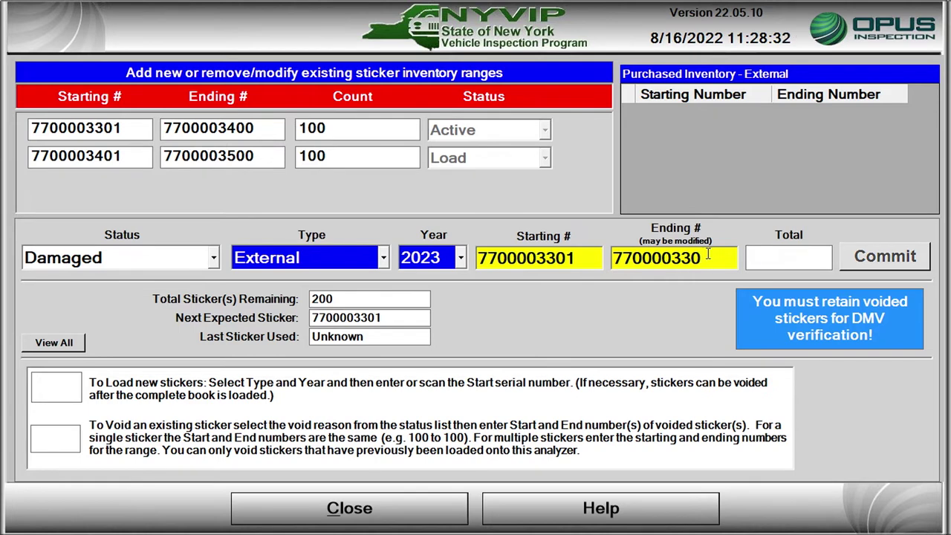
text(9)
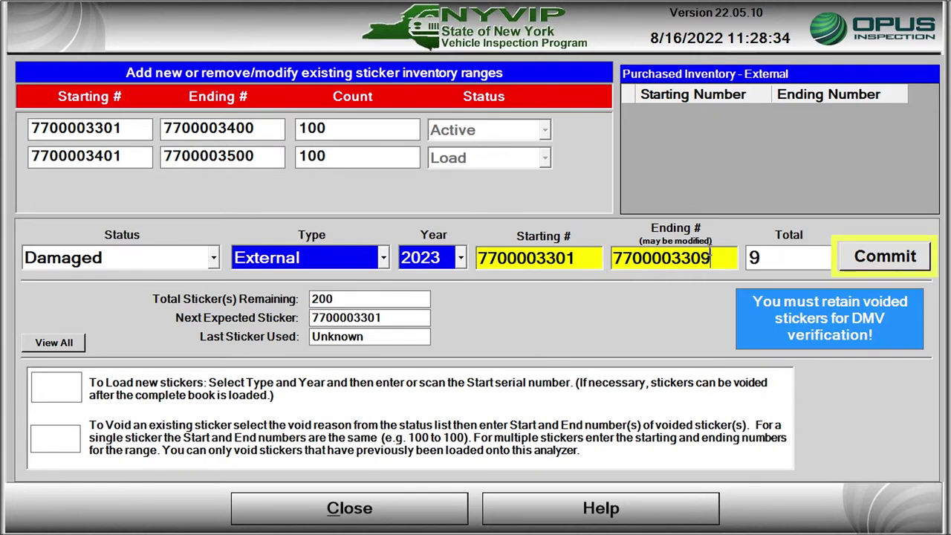
click(869, 257)
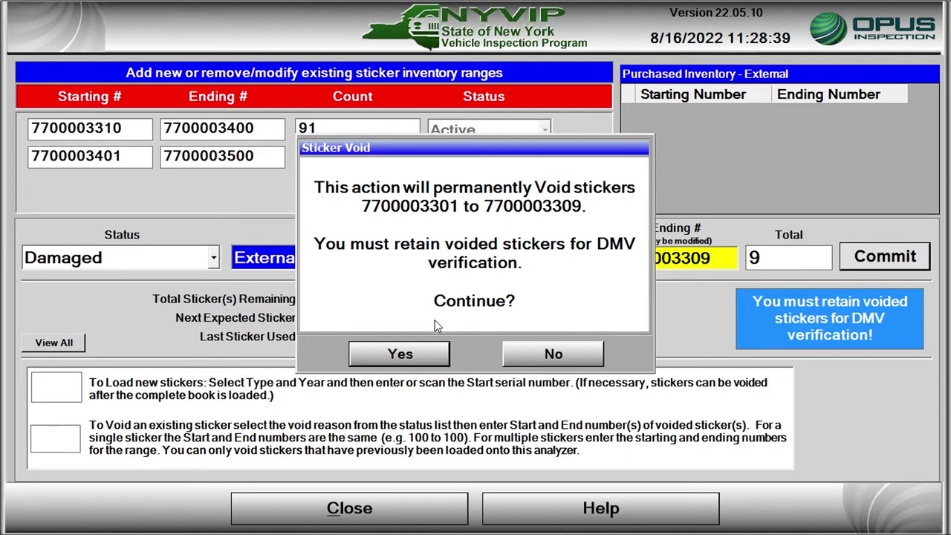
click(401, 354)
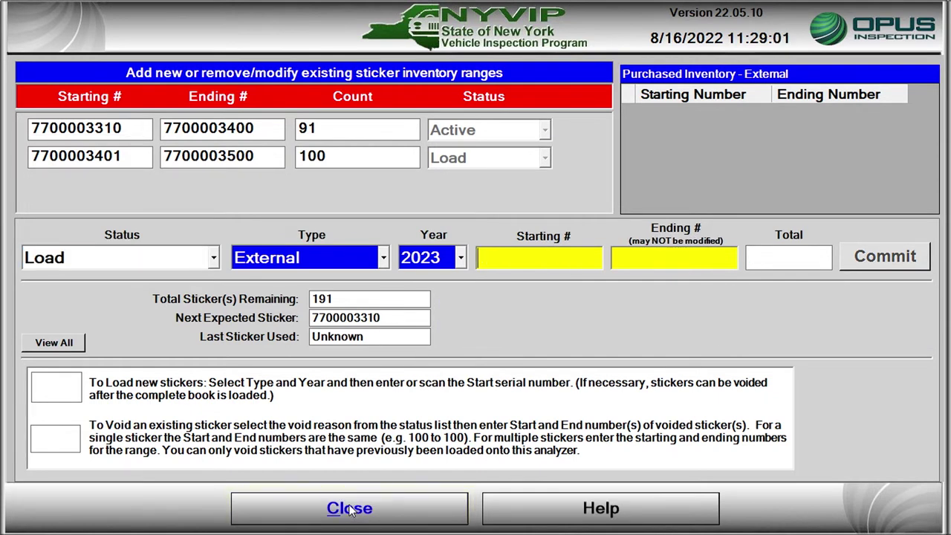
click(349, 508)
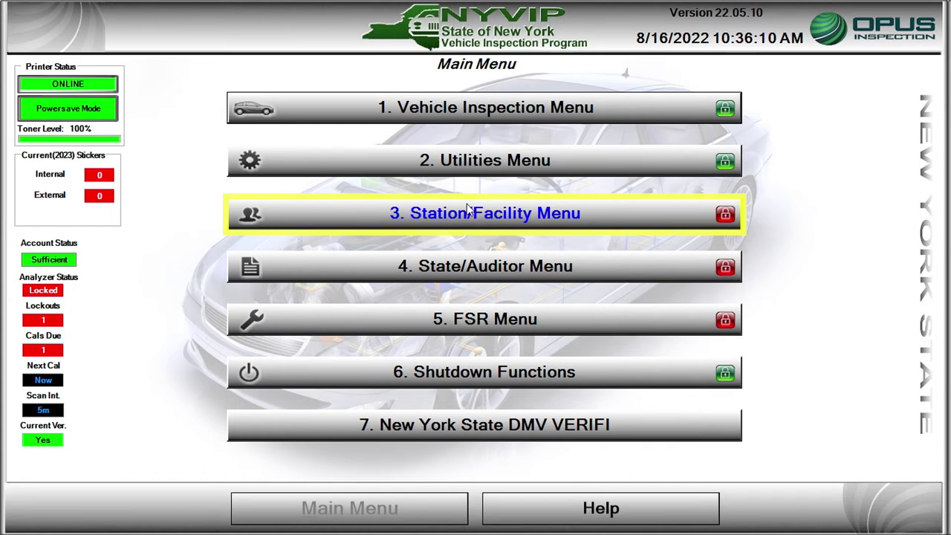
Authenticate again for the Station/Facility functions at manager level with the first listed user ID and the account password
click(490, 222)
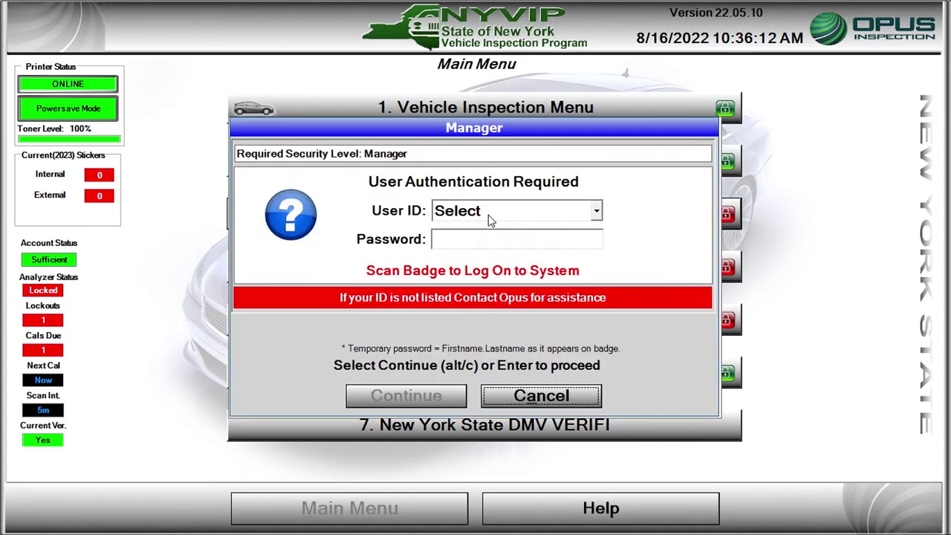
click(488, 214)
click(457, 243)
text(*****)
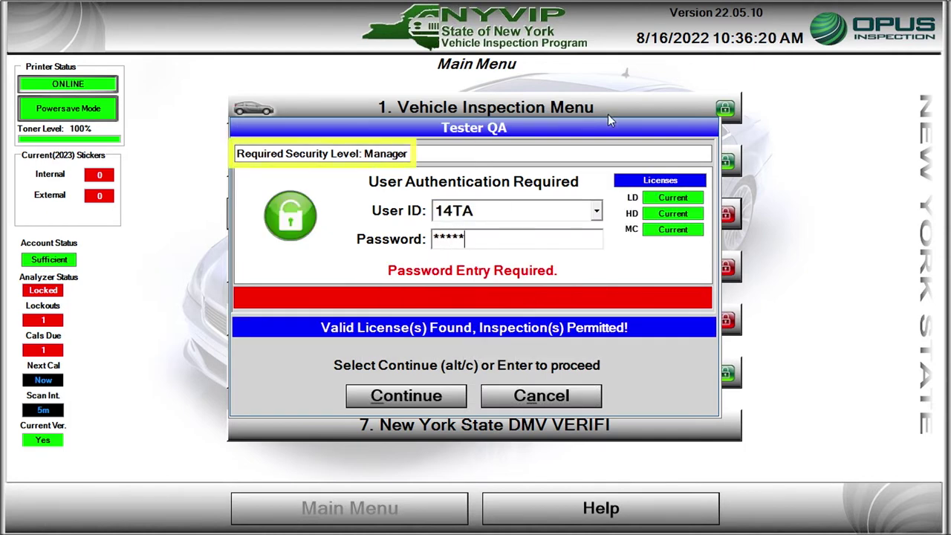
click(414, 400)
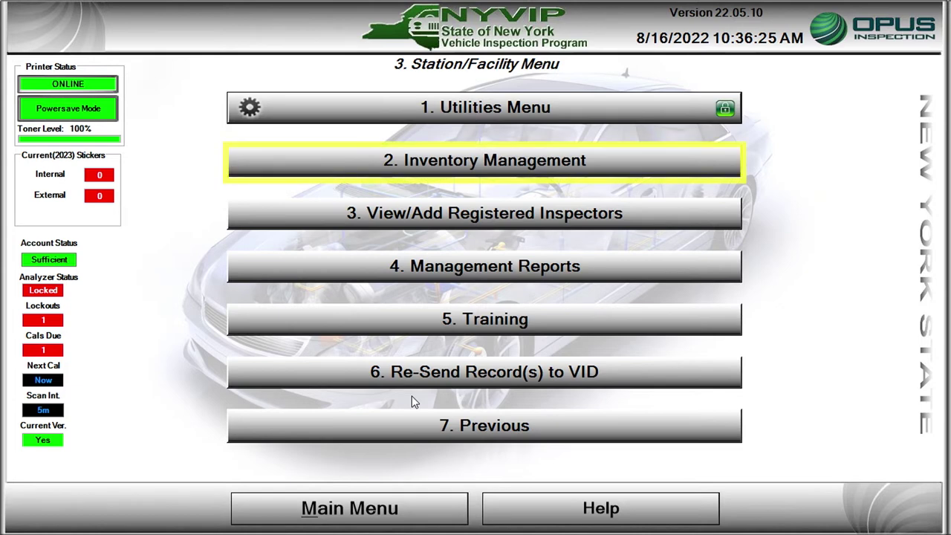
Open the Drawdown Account Transfer form in Inventory Management and set the amount of funds to transfer to $500.00
click(479, 163)
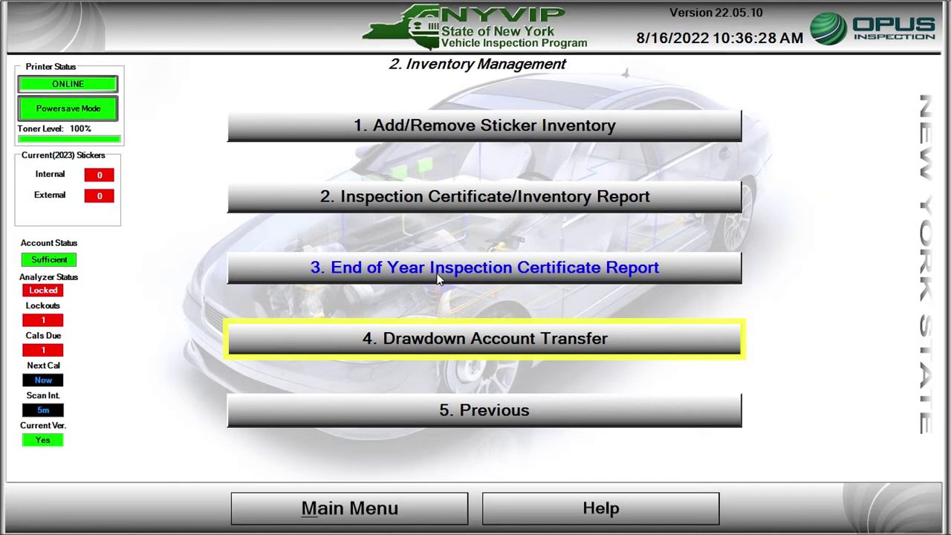
click(451, 339)
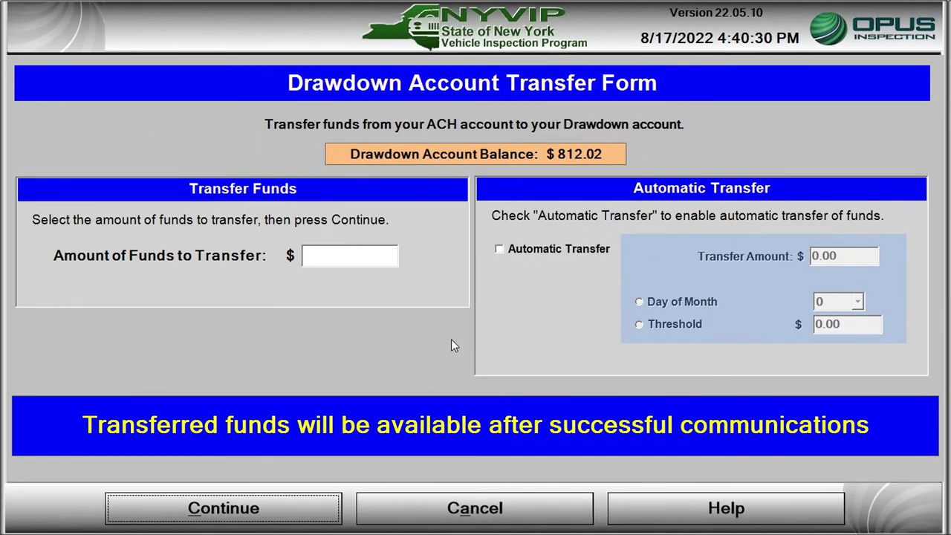
text(500)
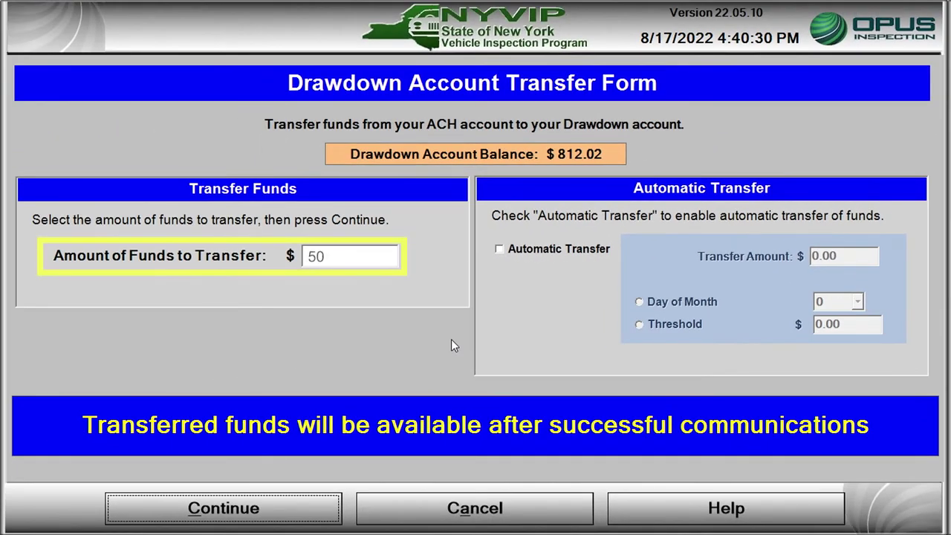
text(.00)
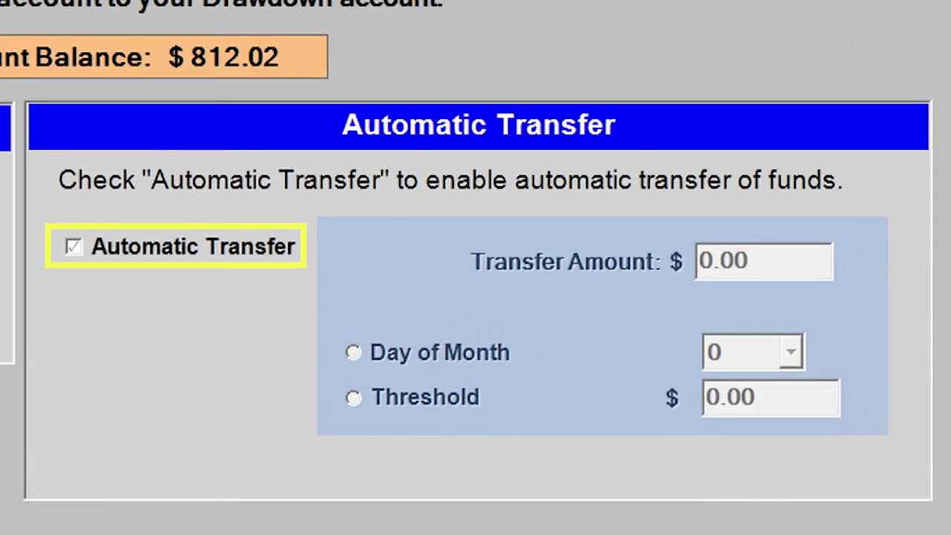
Set the automatic transfer amount to $500.00 and schedule the transfer by day of month
text(50)
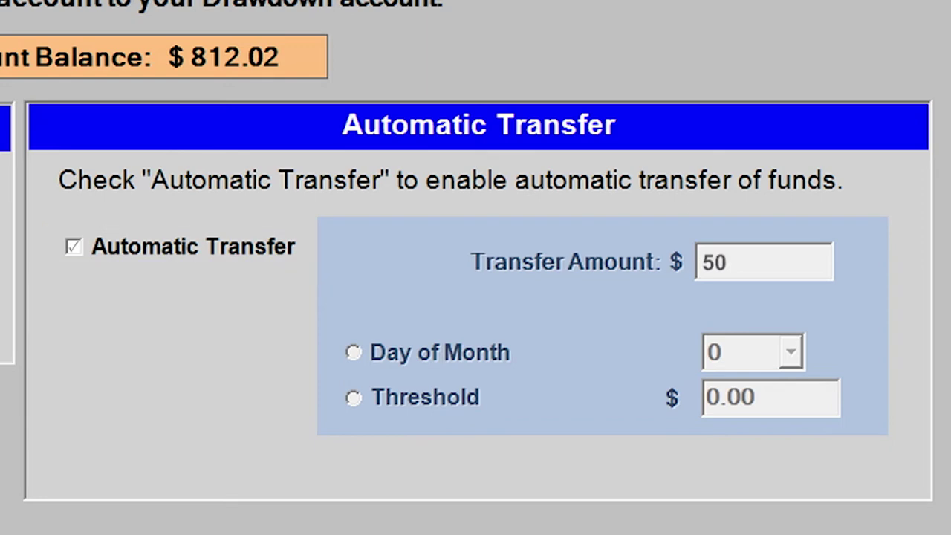
text(0.00)
click(353, 353)
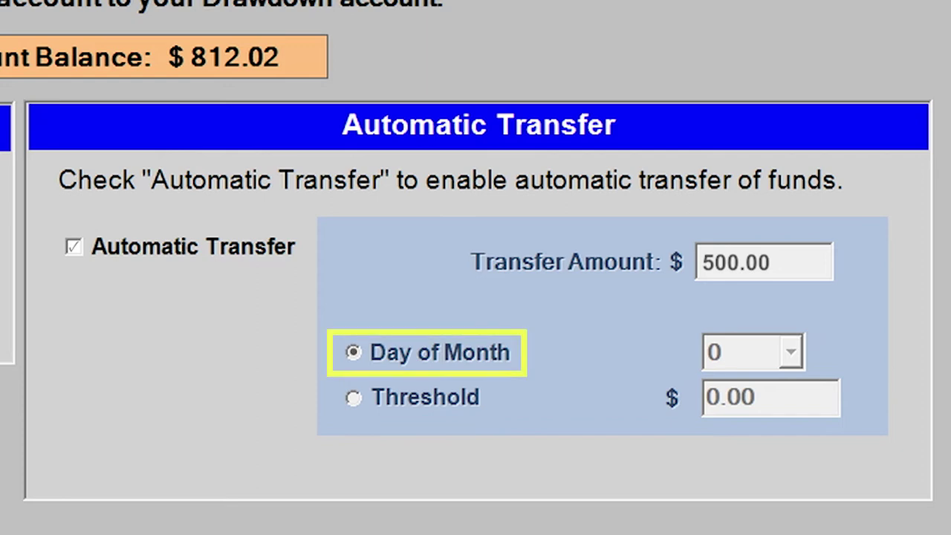
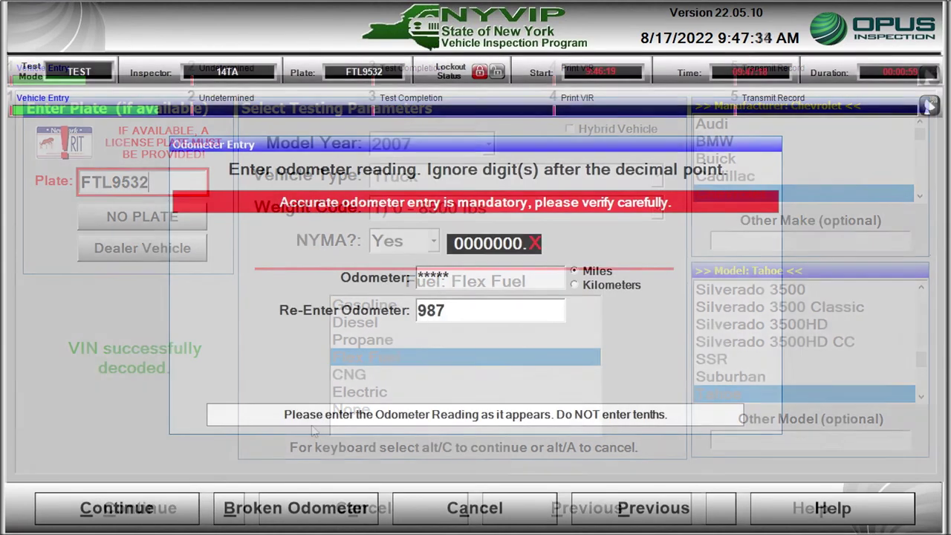
Re-enter the odometer reading as 98777, accept the inspection data summary, and proceed with the re-inspection tests
text(777)
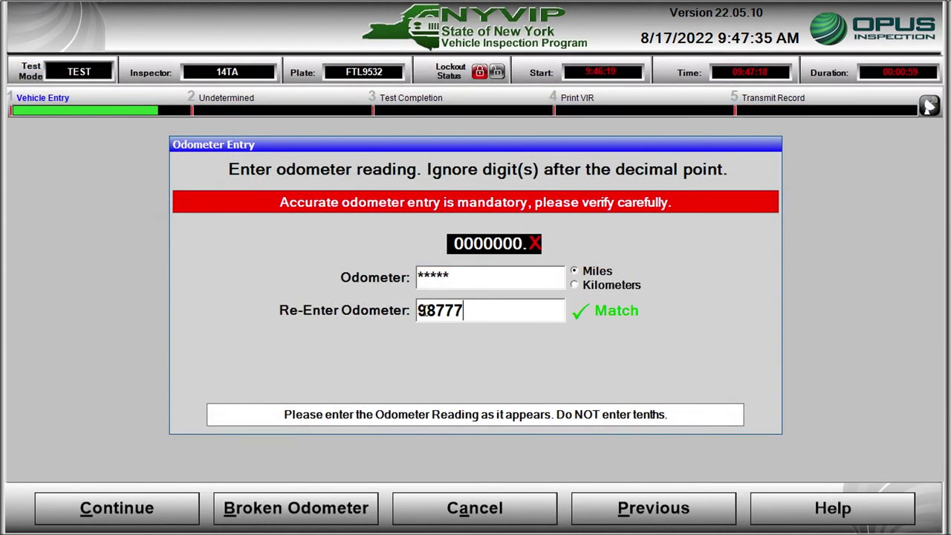
click(113, 516)
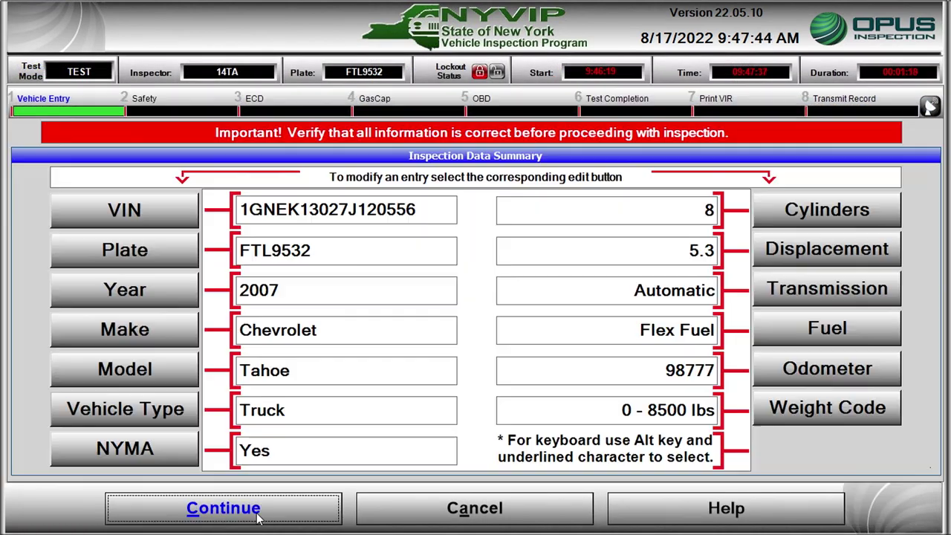
click(256, 516)
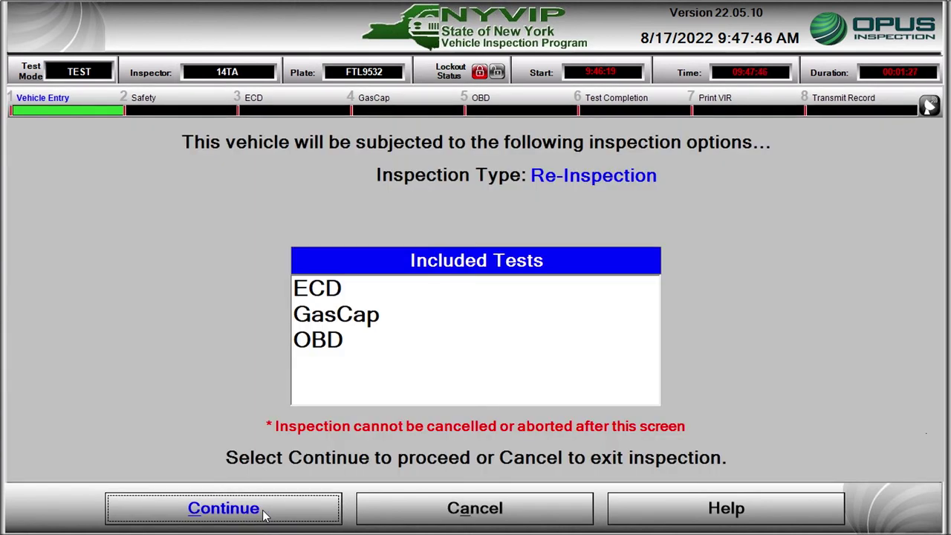
click(264, 515)
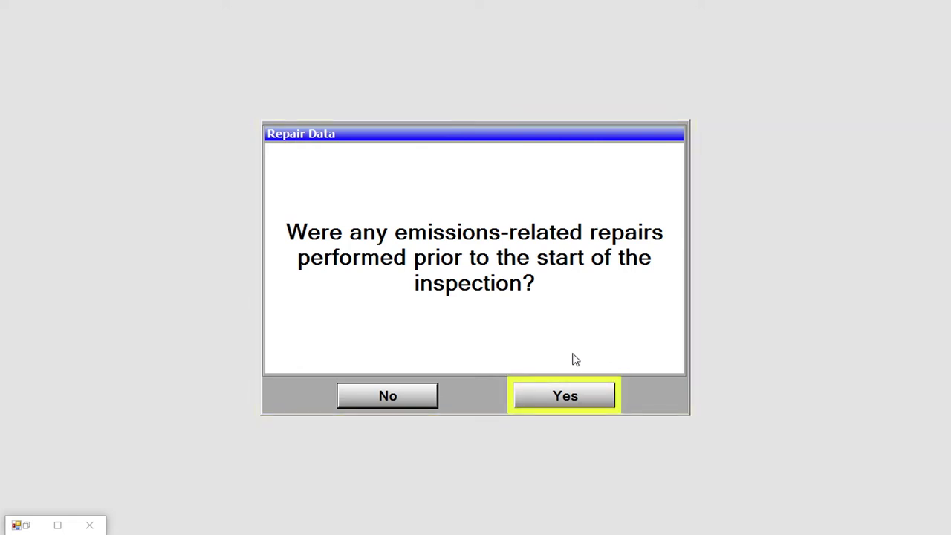
Report that emissions-related repairs were performed and open the repair entry for Exhaust Manifold/Gaskets under Engine Exhaust
click(556, 392)
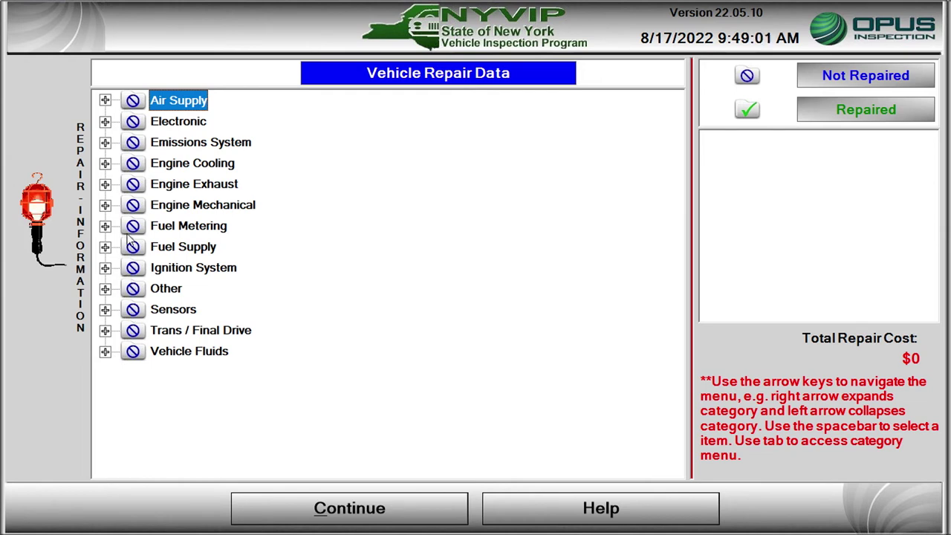
click(132, 186)
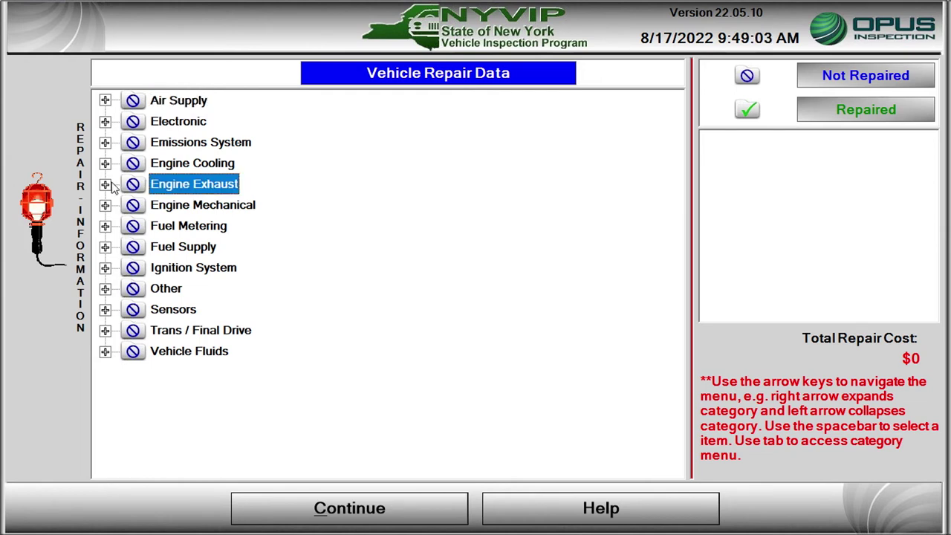
click(106, 187)
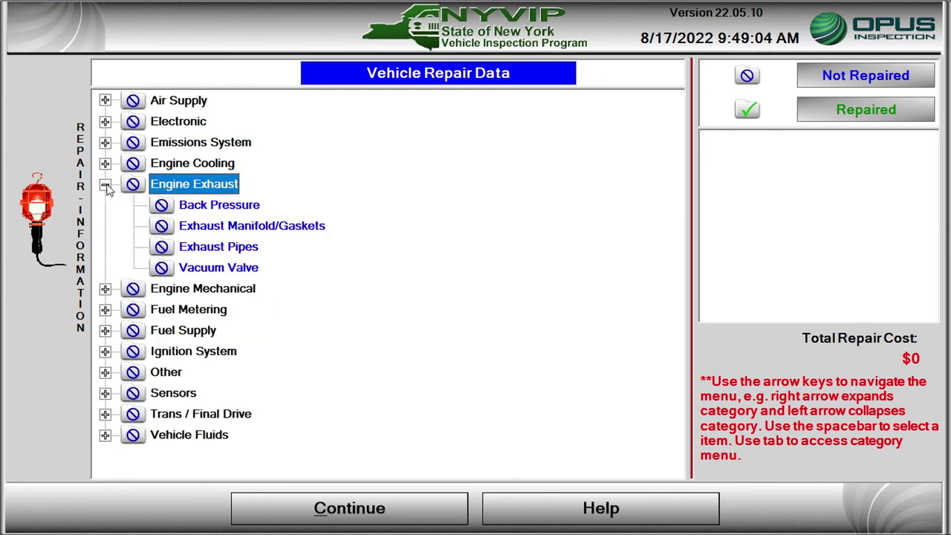
click(161, 227)
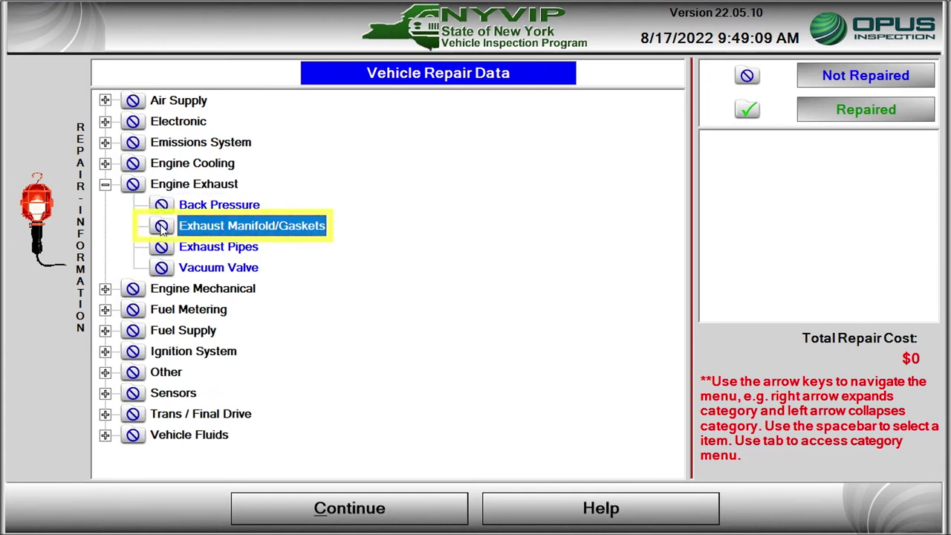
click(161, 227)
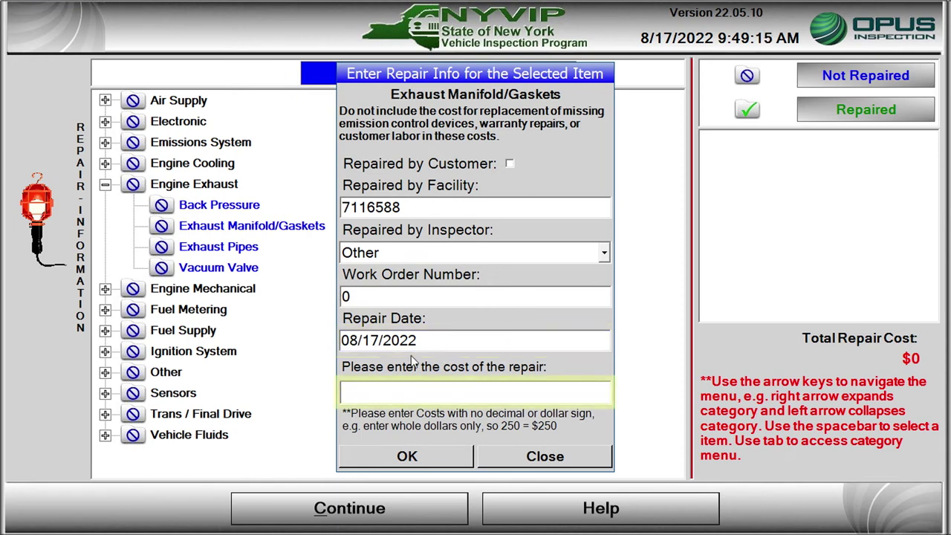
Record a repair cost of $500 for the Exhaust Manifold/Gaskets, confirm the amount, and submit the vehicle repair data
click(365, 389)
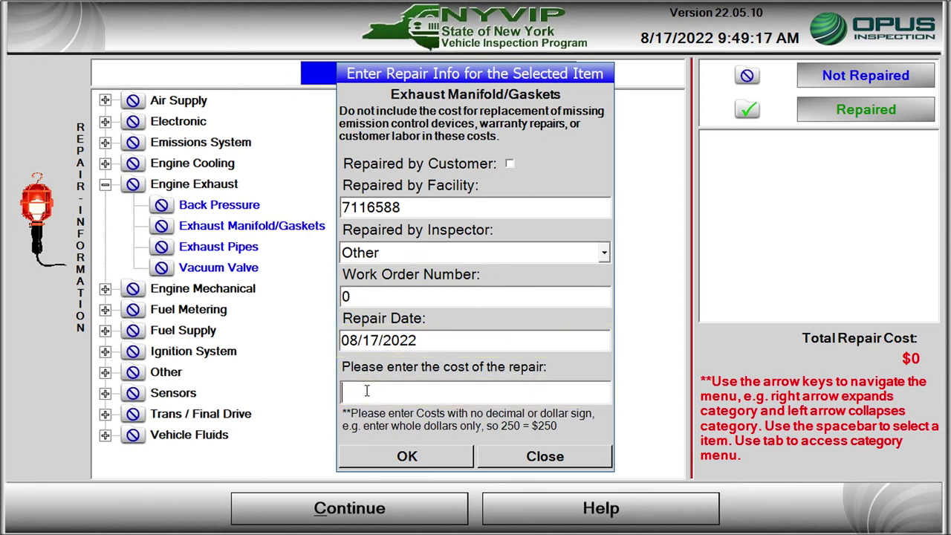
text(500)
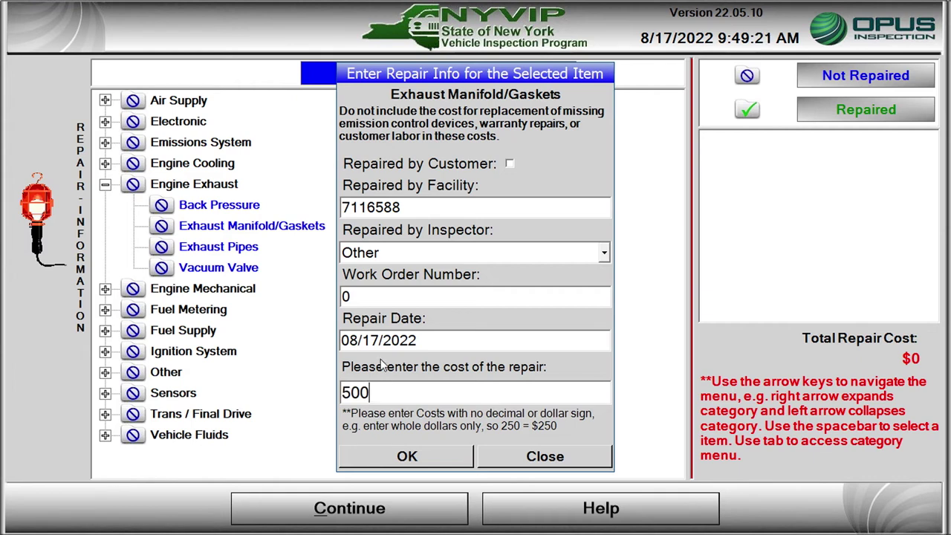
click(389, 459)
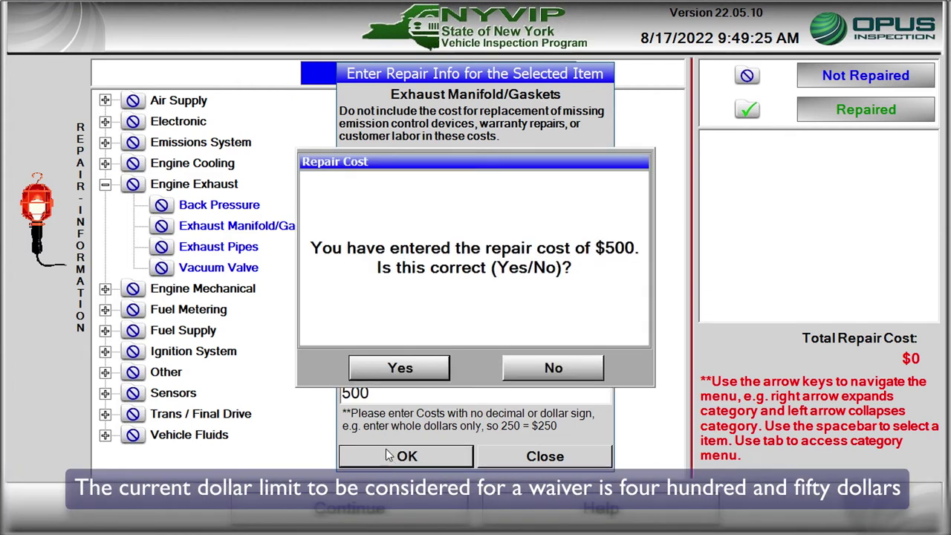
click(410, 368)
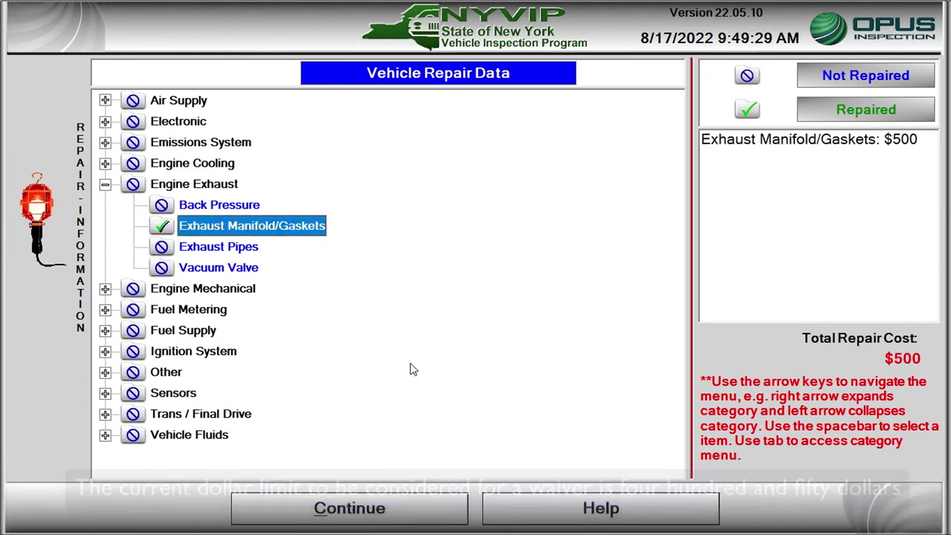
click(333, 509)
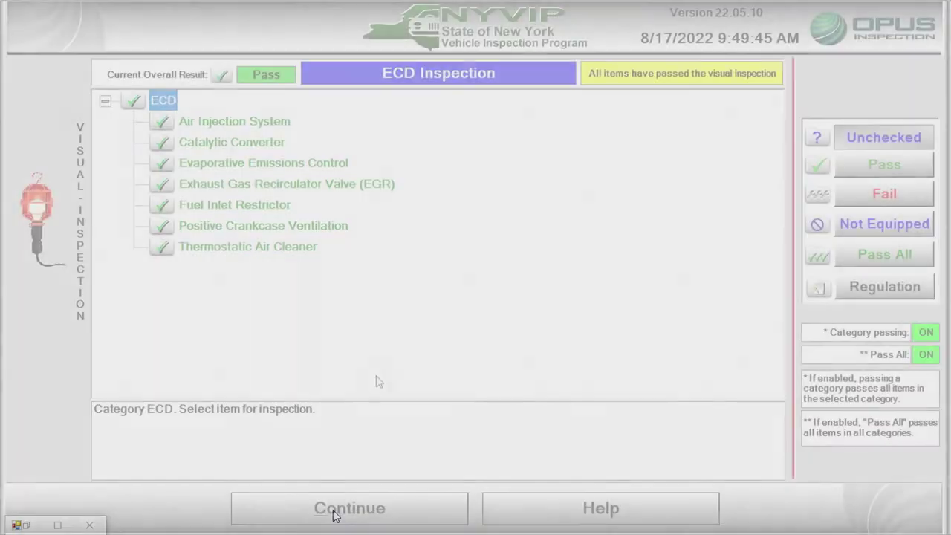
Accept the ECD inspection with all items passed and begin the OBD II inspection
click(346, 520)
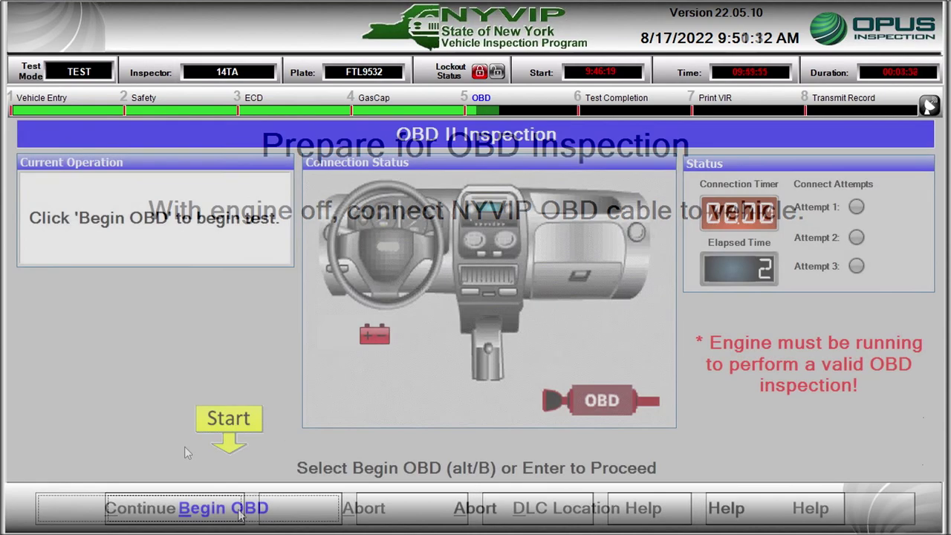
click(240, 515)
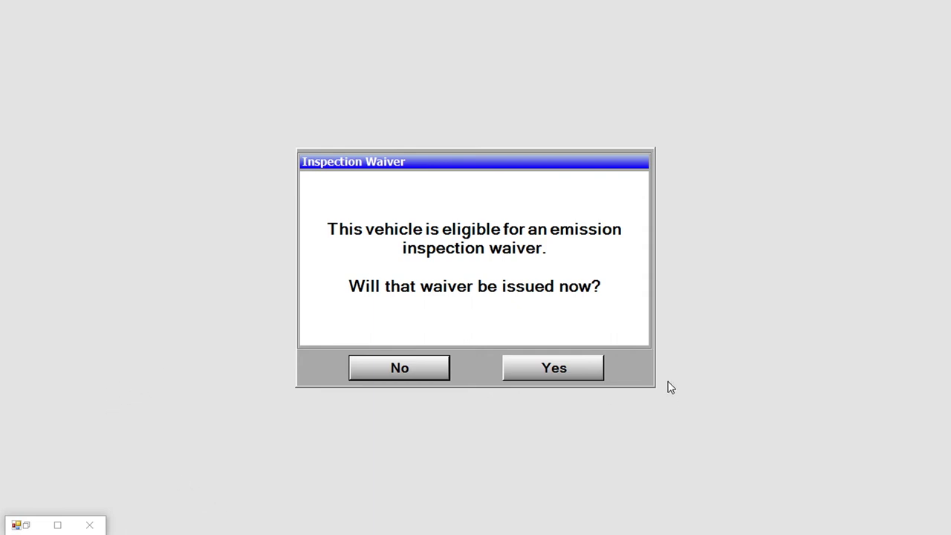
Choose to issue the emission inspection waiver now, acknowledge the signature and record-keeping notice, and affirm that all waiver requirements are met
click(563, 370)
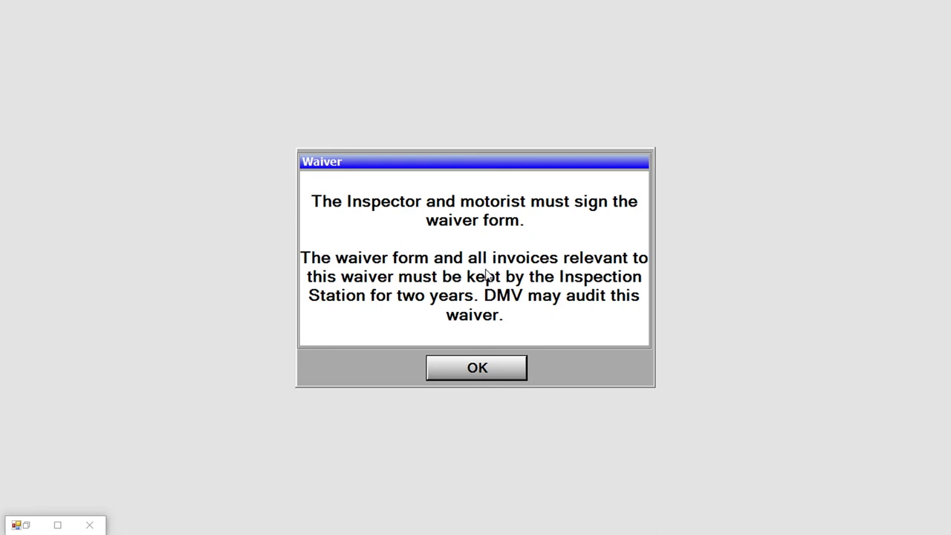
click(490, 367)
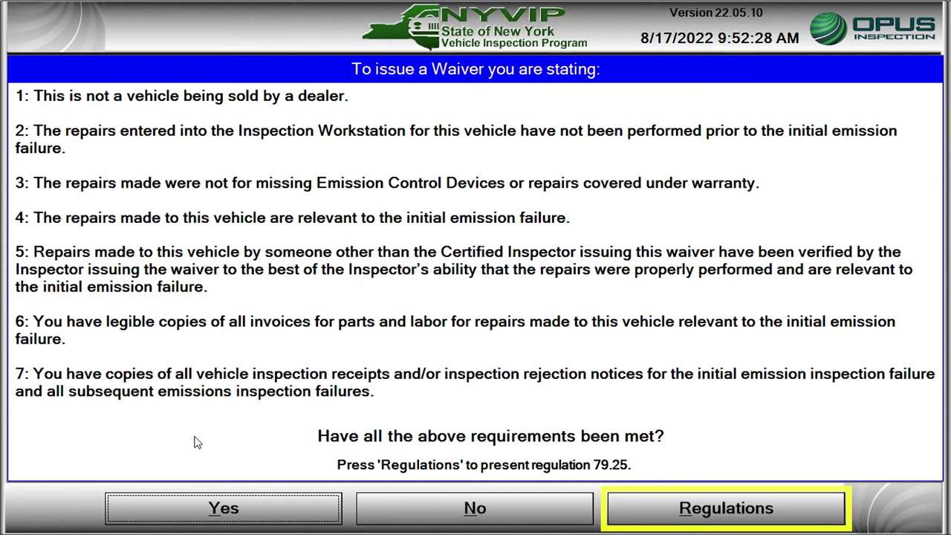
click(208, 511)
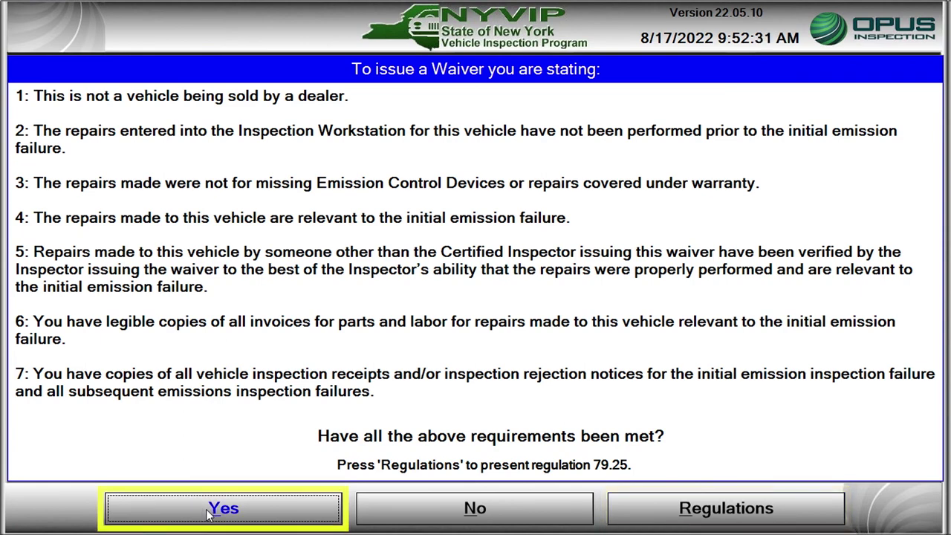